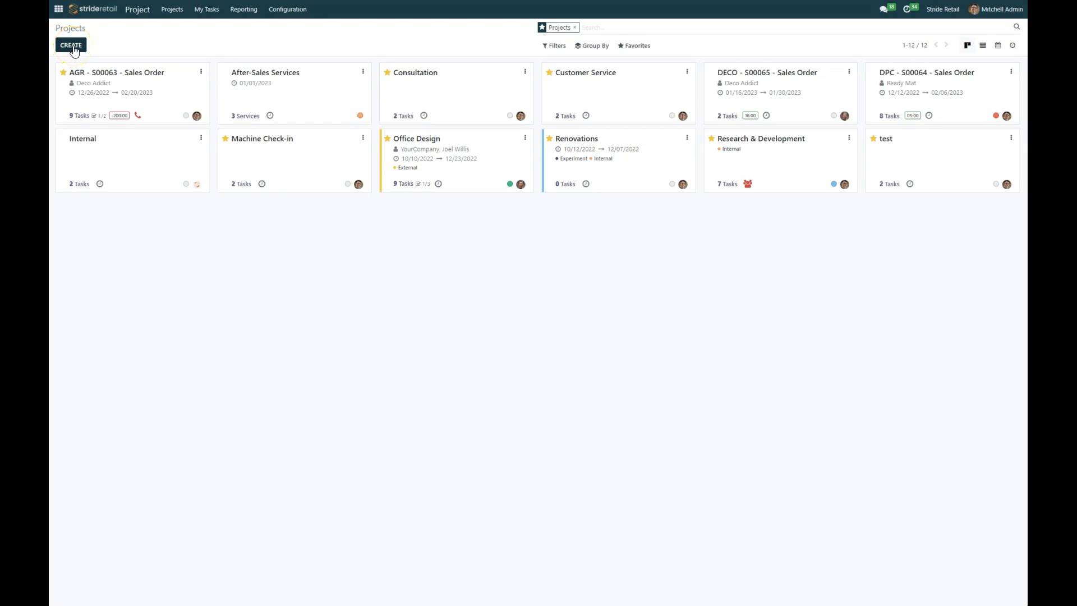
# Create a new project named "Machine Repair Check-in".
pyautogui.click(72, 45)
pyautogui.click(346, 64)
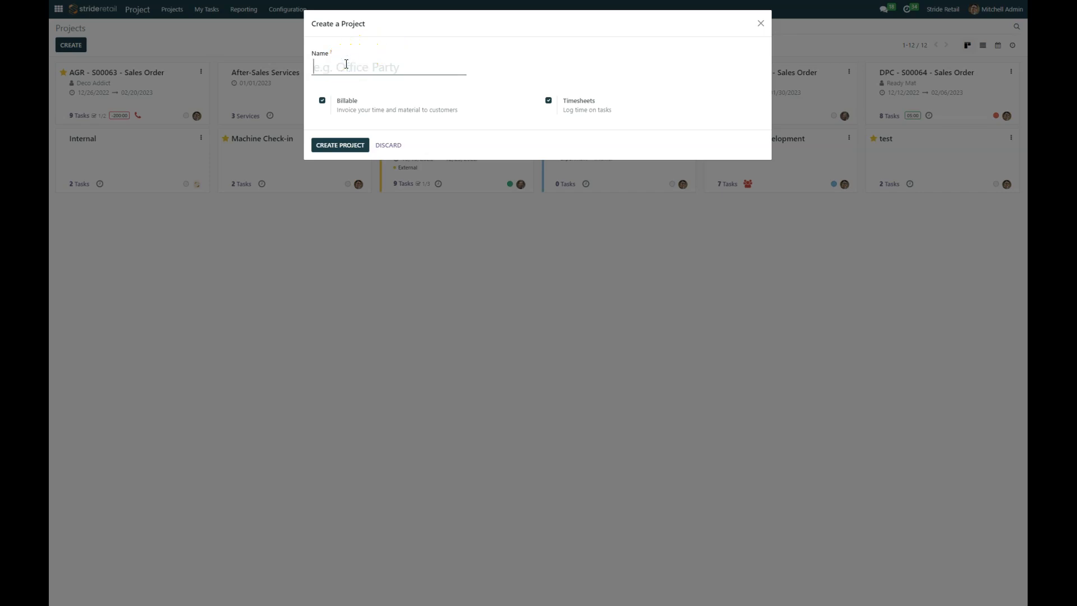
pyautogui.write('Machine Repair C')
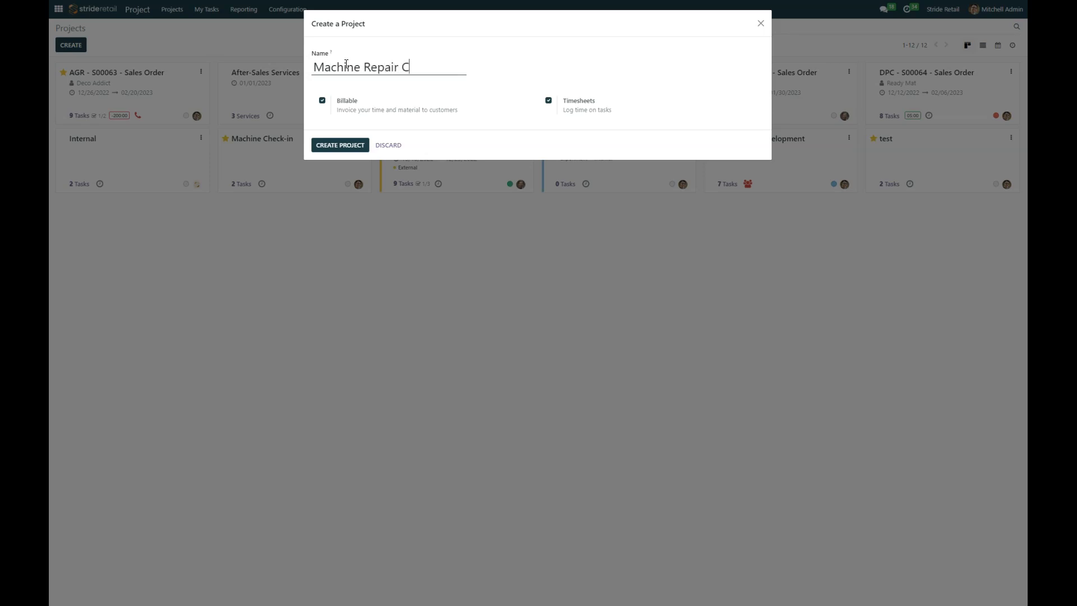
pyautogui.write('heckin')
pyautogui.press('BackSpace')
pyautogui.press('BackSpace')
pyautogui.write('-in')
pyautogui.click(332, 145)
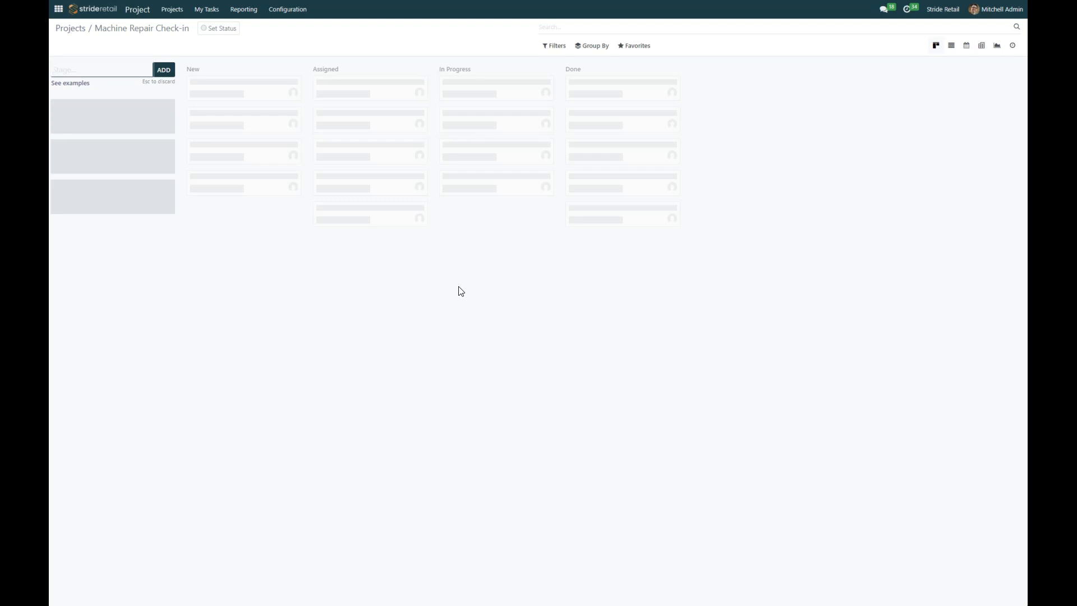
# Add the project stages Received, In-Progress, On-Hold, Repairs Completed and Delivered to Customer.
pyautogui.write('Received')
pyautogui.press('Return')
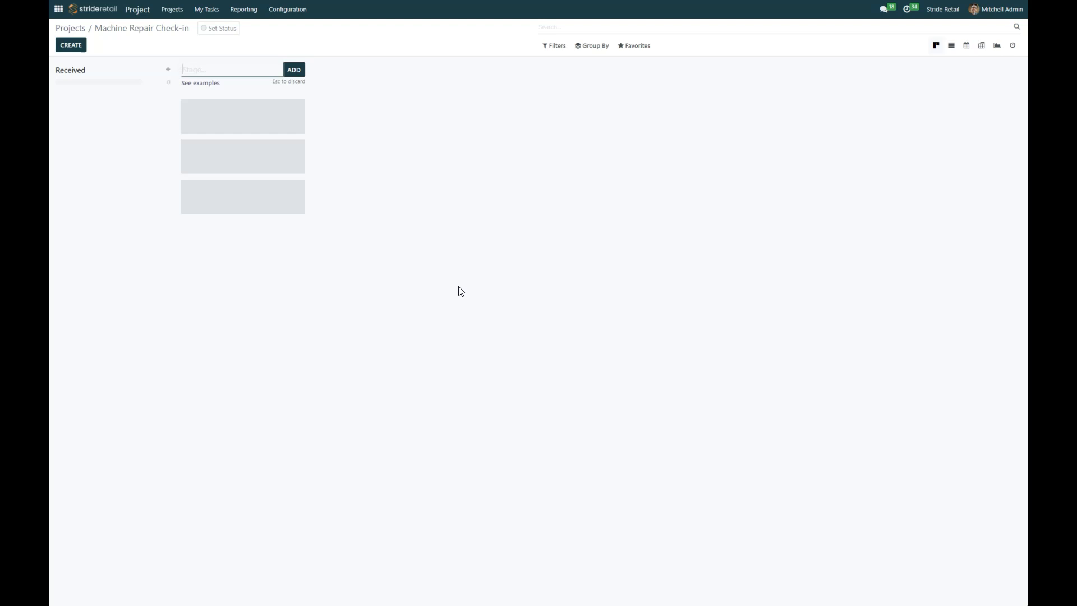
pyautogui.write('In-Progress')
pyautogui.press('Return')
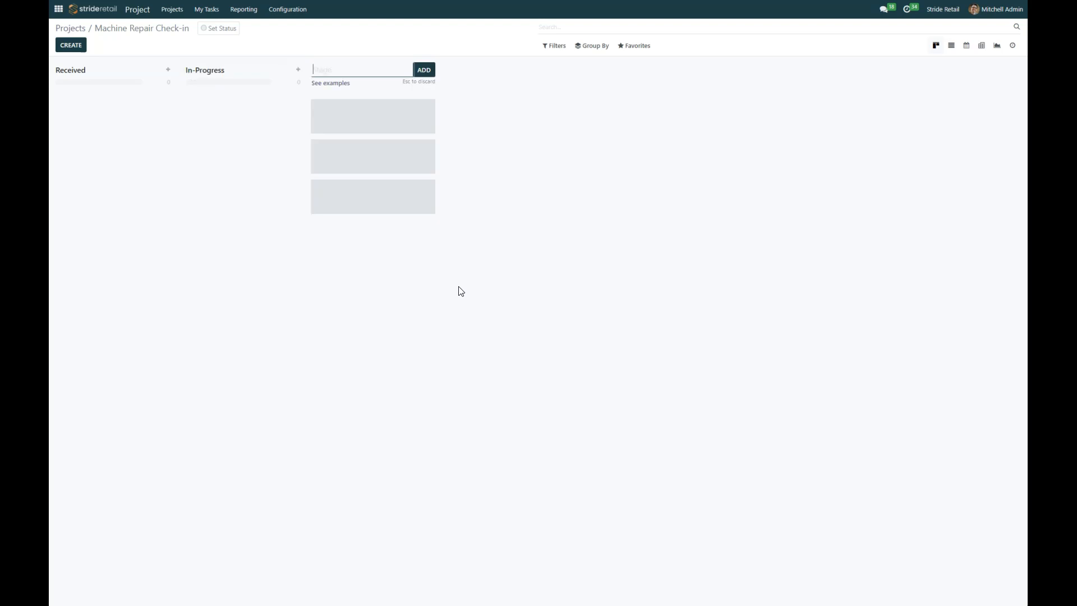
pyautogui.write('On-Hold')
pyautogui.press('Return')
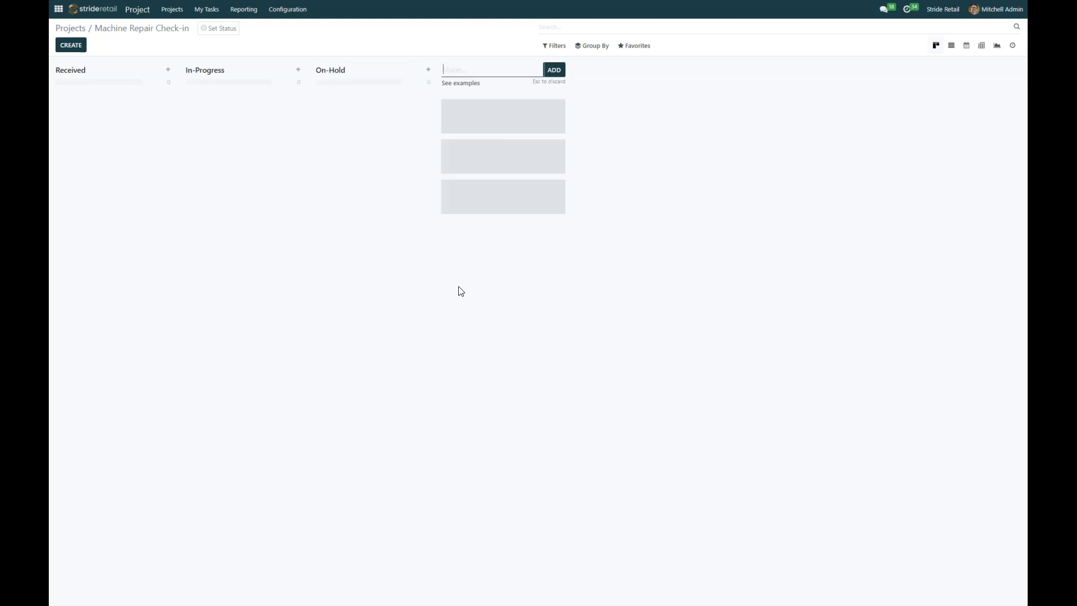
pyautogui.write('Repairs Completed')
pyautogui.press('Return')
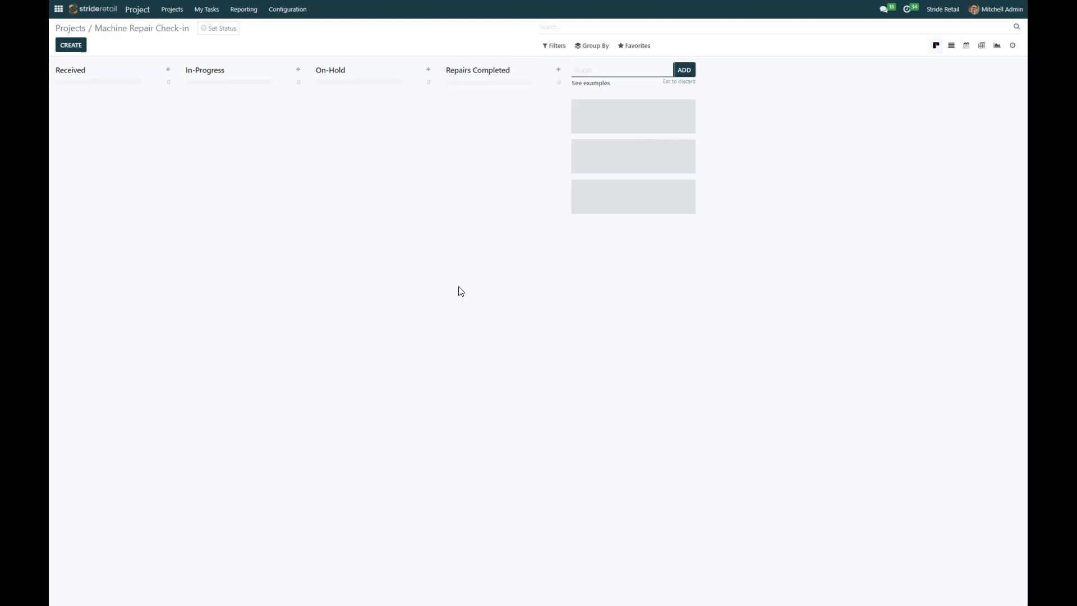
pyautogui.write('Delivered to Customer')
pyautogui.press('Return')
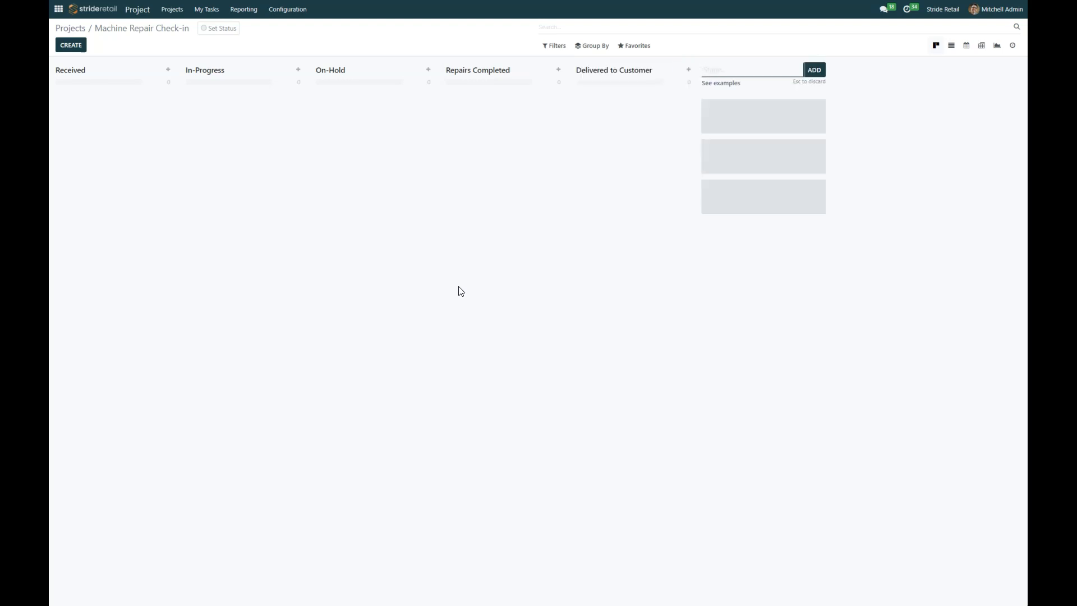
# Give the Received stage the description "Received Column for new machines, not started repair process".
pyautogui.moveTo(148, 70)
pyautogui.click(155, 71)
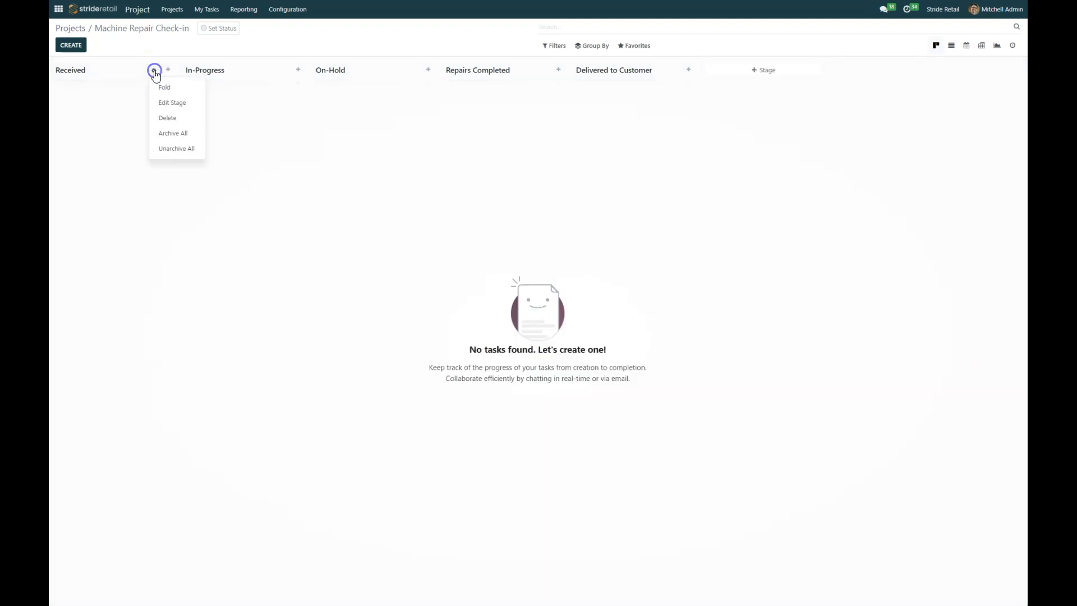
pyautogui.click(172, 105)
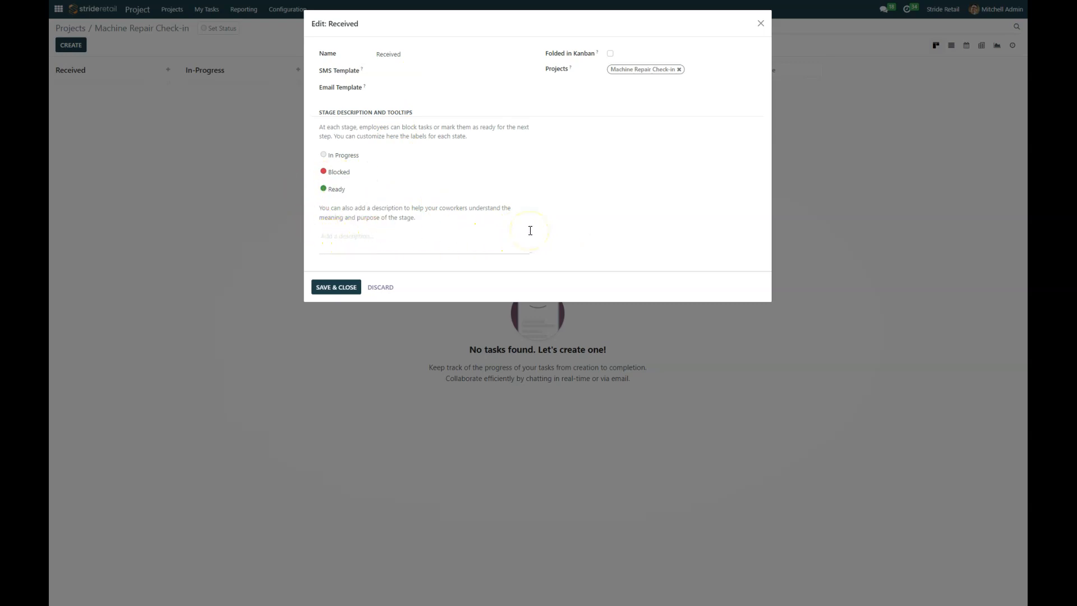
pyautogui.click(344, 242)
pyautogui.write('Received Column for new machines , not sta')
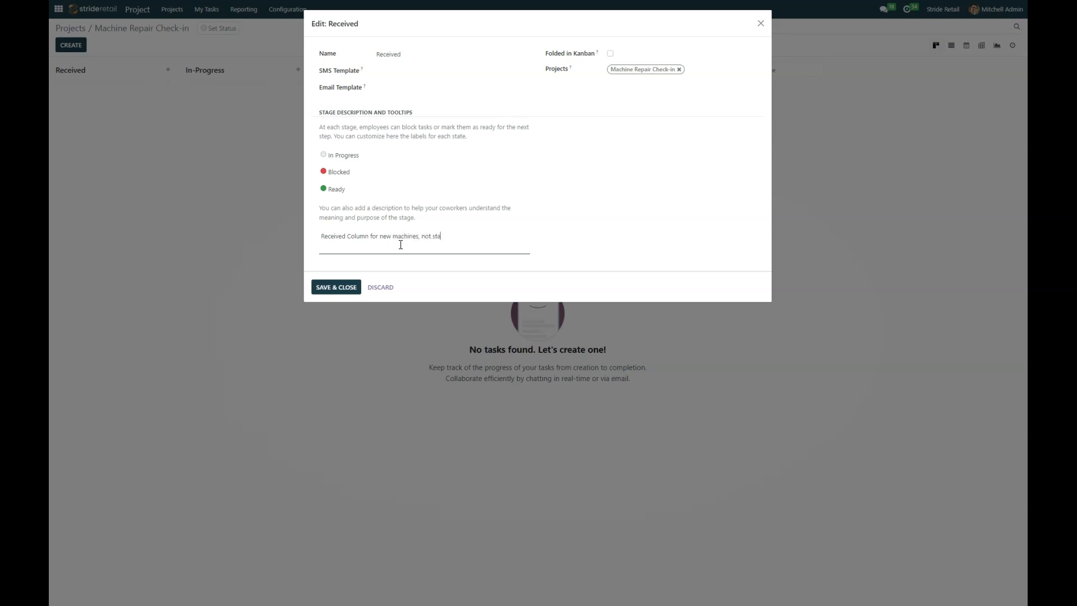
pyautogui.write('rted working')
pyautogui.press('BackSpace')
pyautogui.press('BackSpace')
pyautogui.press('BackSpace')
pyautogui.press('BackSpace')
pyautogui.press('BackSpace')
pyautogui.press('BackSpace')
pyautogui.press('BackSpace')
pyautogui.write('rea')
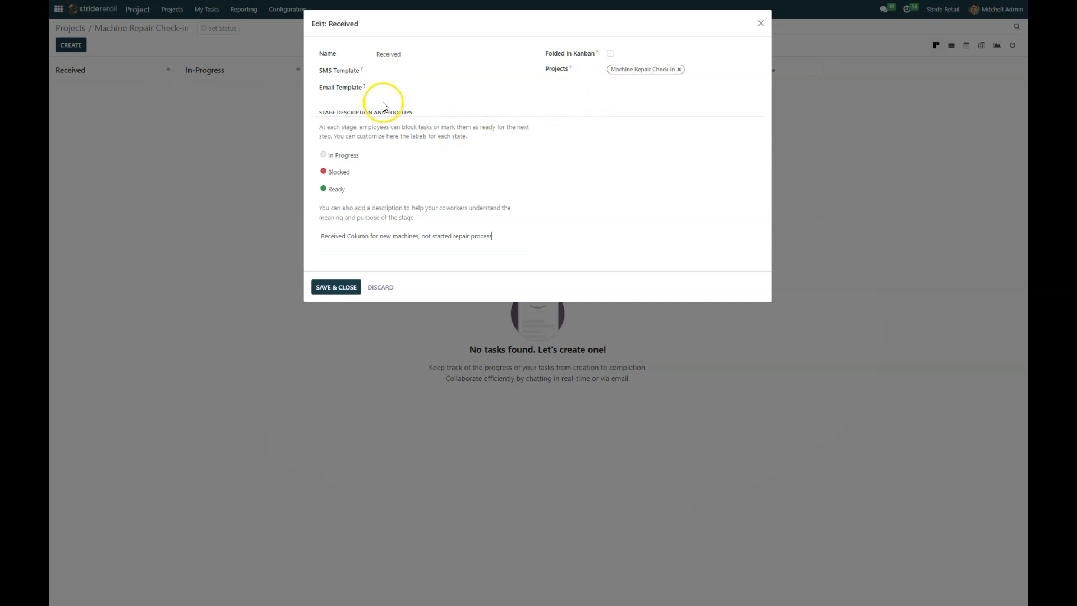
# Check the email template choices for the Received stage and save the stage settings.
pyautogui.click(428, 90)
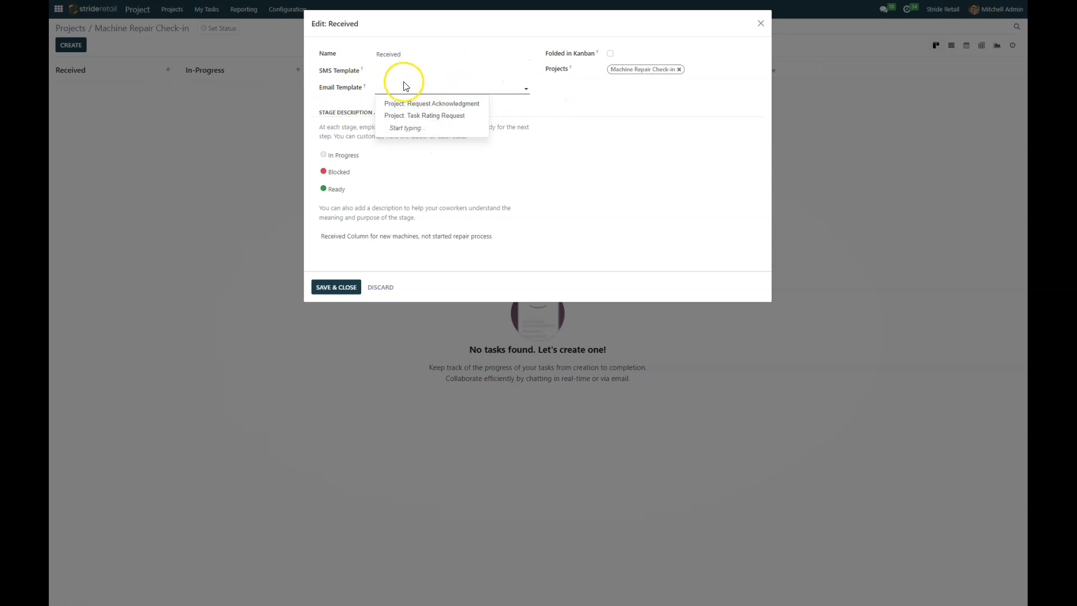
pyautogui.click(590, 100)
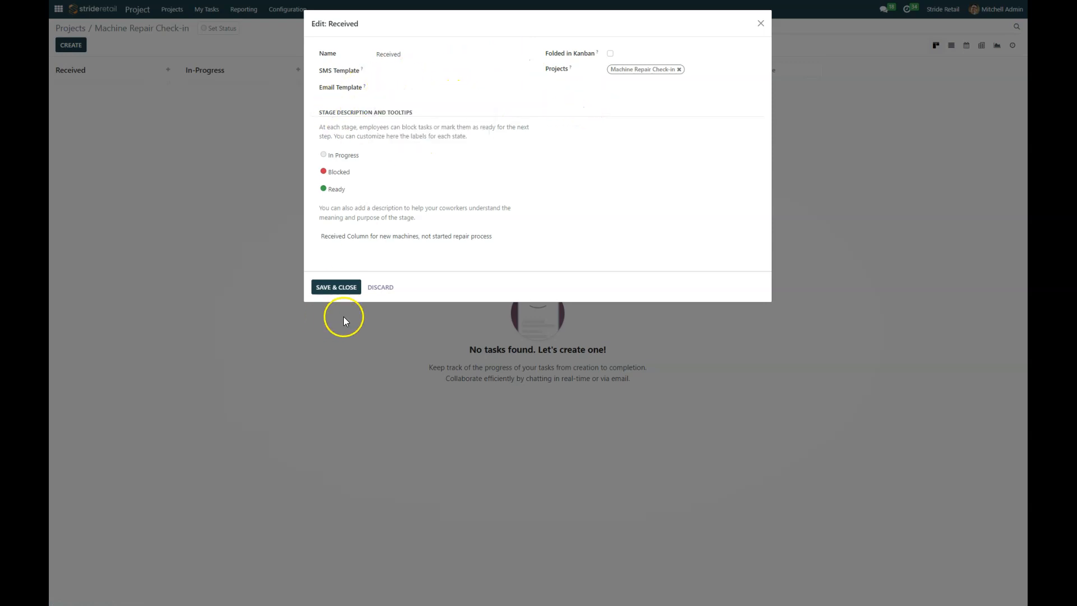
pyautogui.click(343, 292)
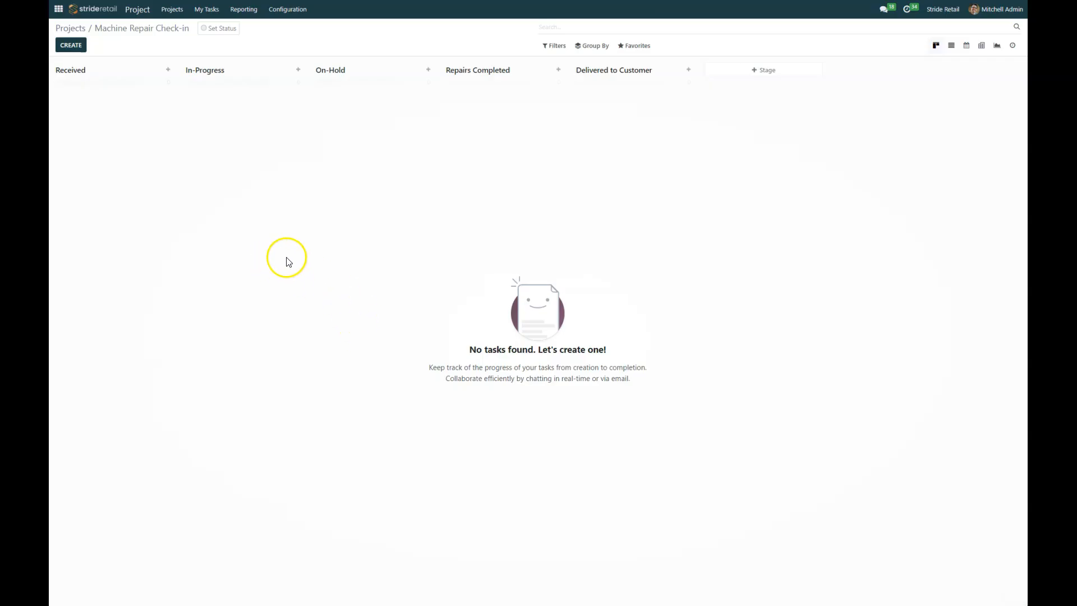
# Move a new Received task titled "Test" into the Delivered to Customer stage and fold that stage's column.
pyautogui.click(674, 71)
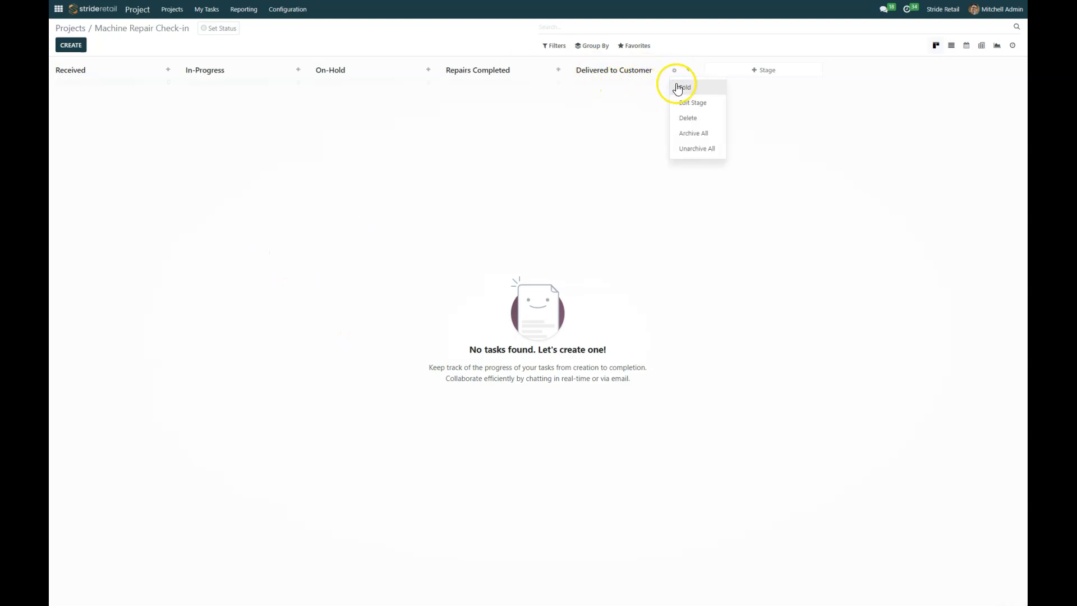
pyautogui.click(683, 90)
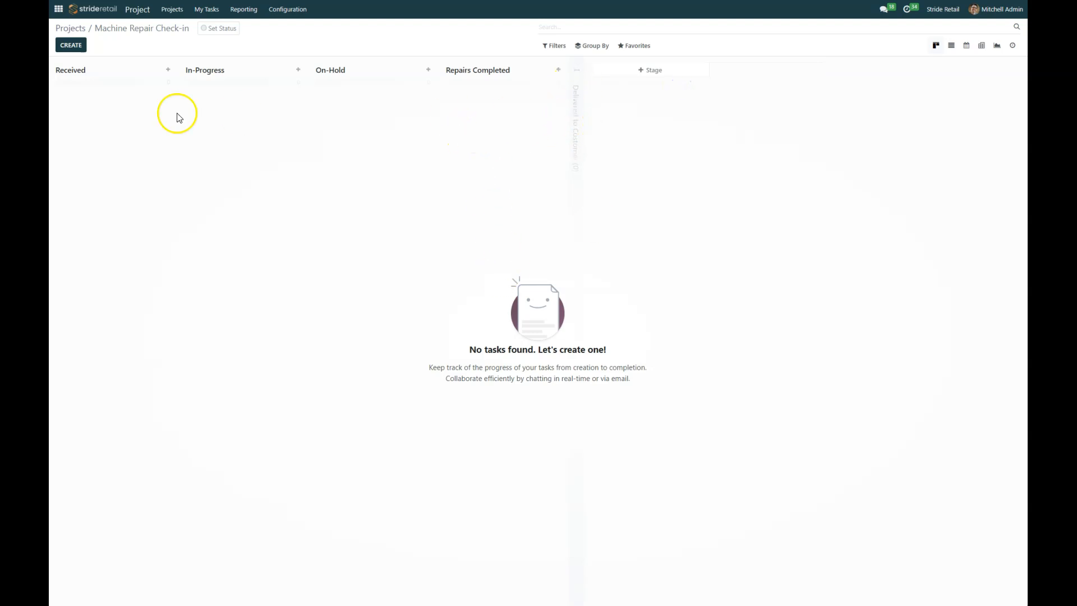
pyautogui.click(73, 49)
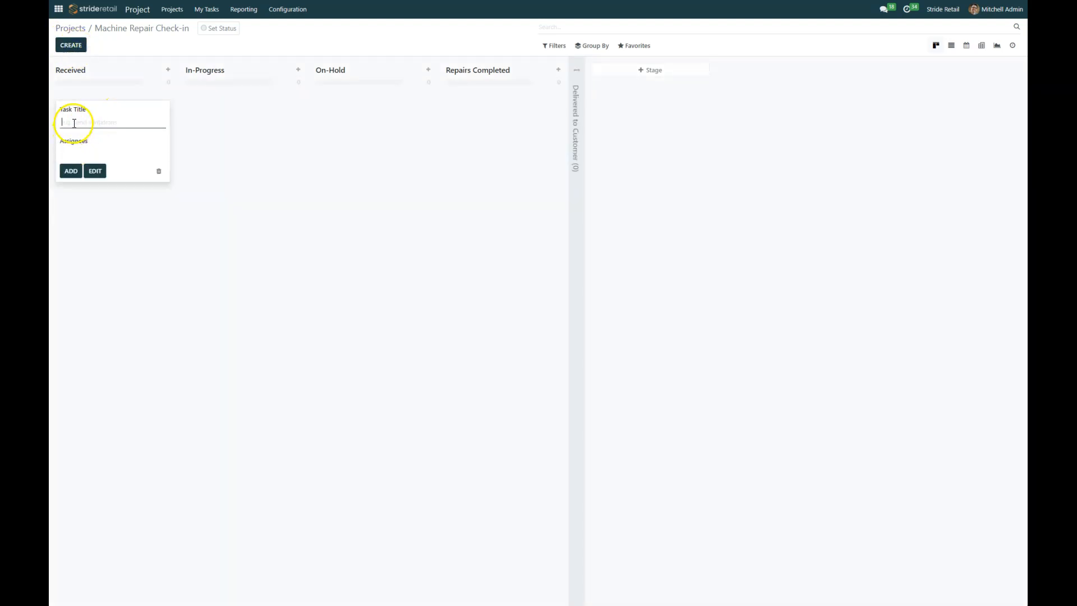
pyautogui.click(71, 171)
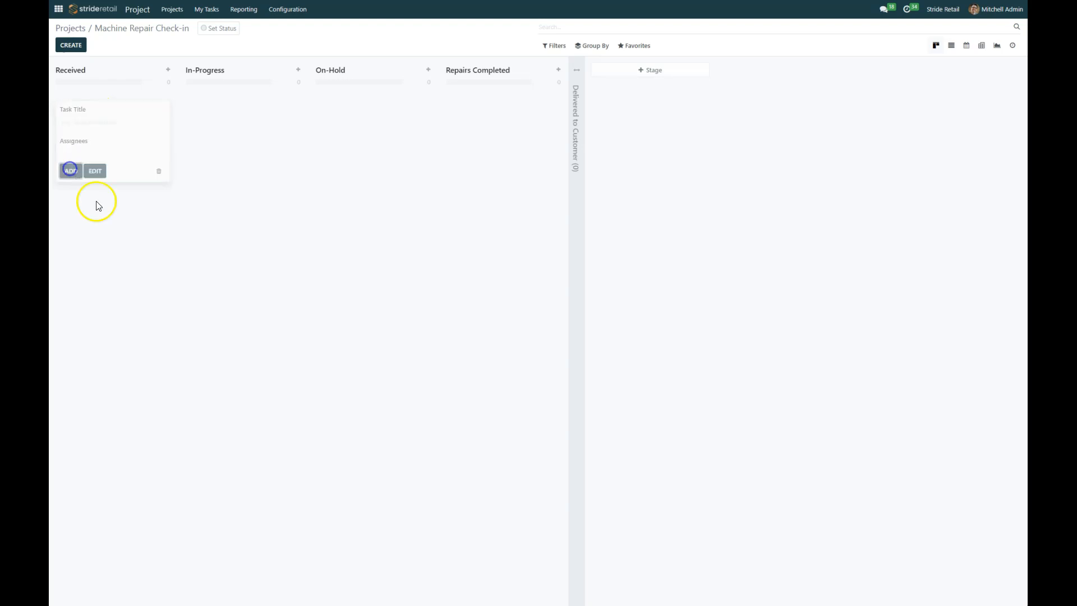
pyautogui.moveTo(106, 202); pyautogui.dragTo(574, 140)
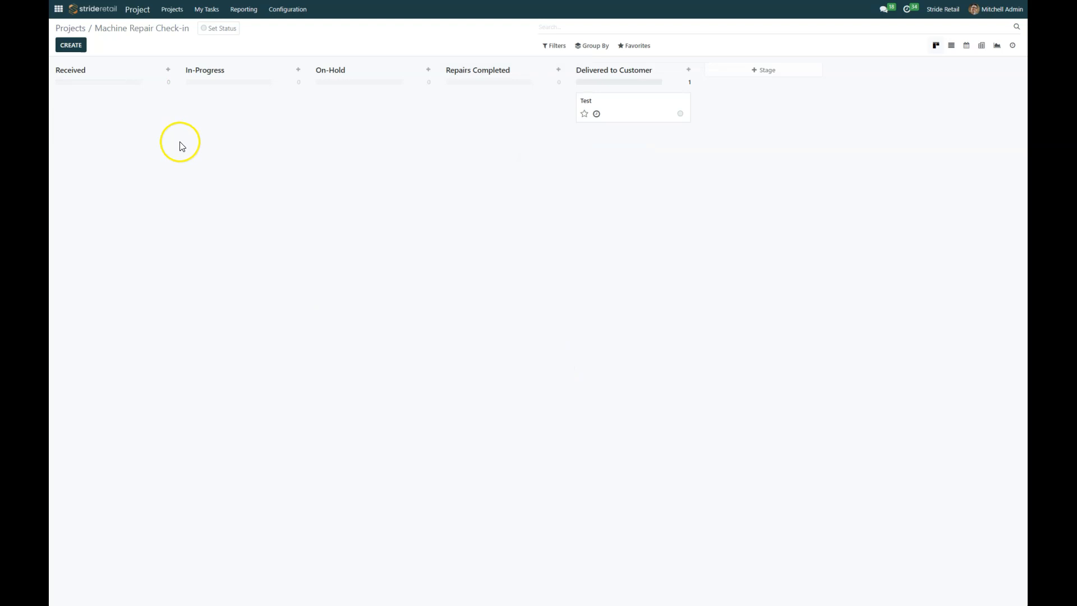
pyautogui.click(675, 70)
pyautogui.click(681, 84)
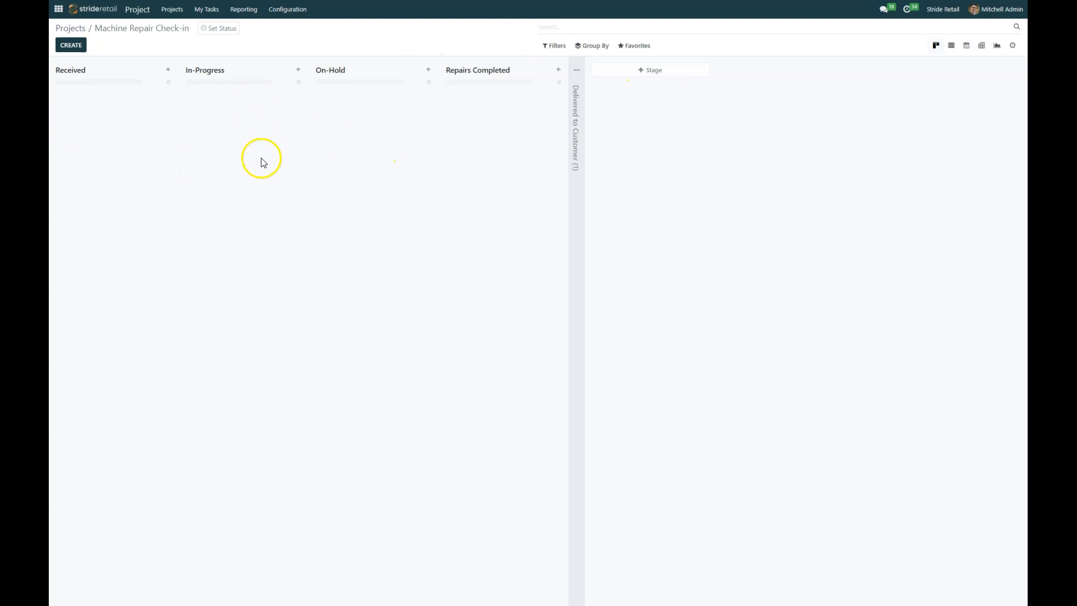
# Enable Folded in Kanban for the Delivered to Customer stage, save it, and fold its column.
pyautogui.click(576, 74)
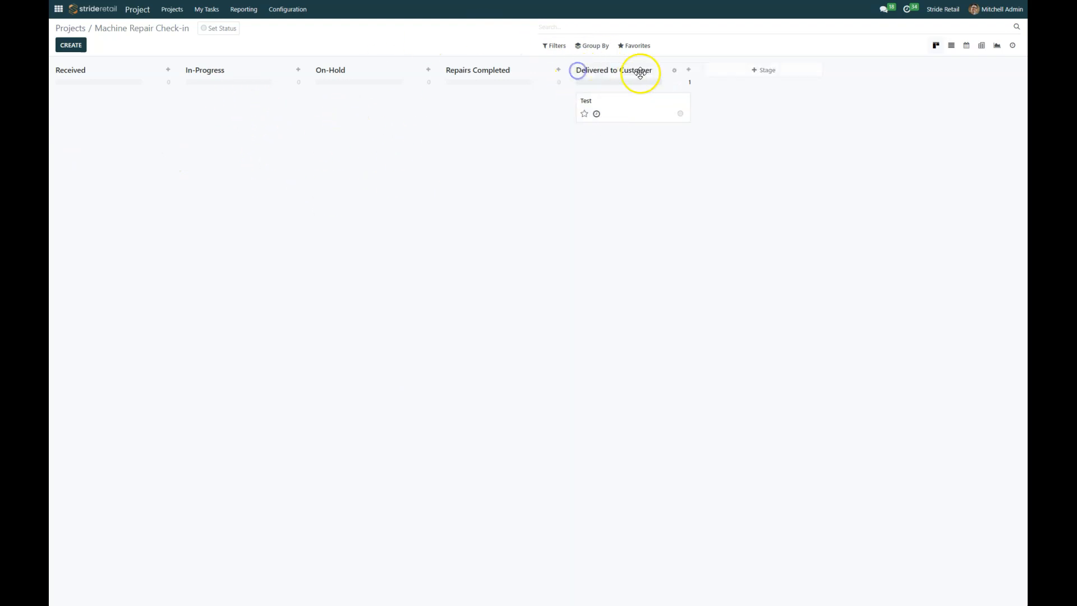
pyautogui.click(676, 73)
pyautogui.click(689, 104)
pyautogui.click(610, 55)
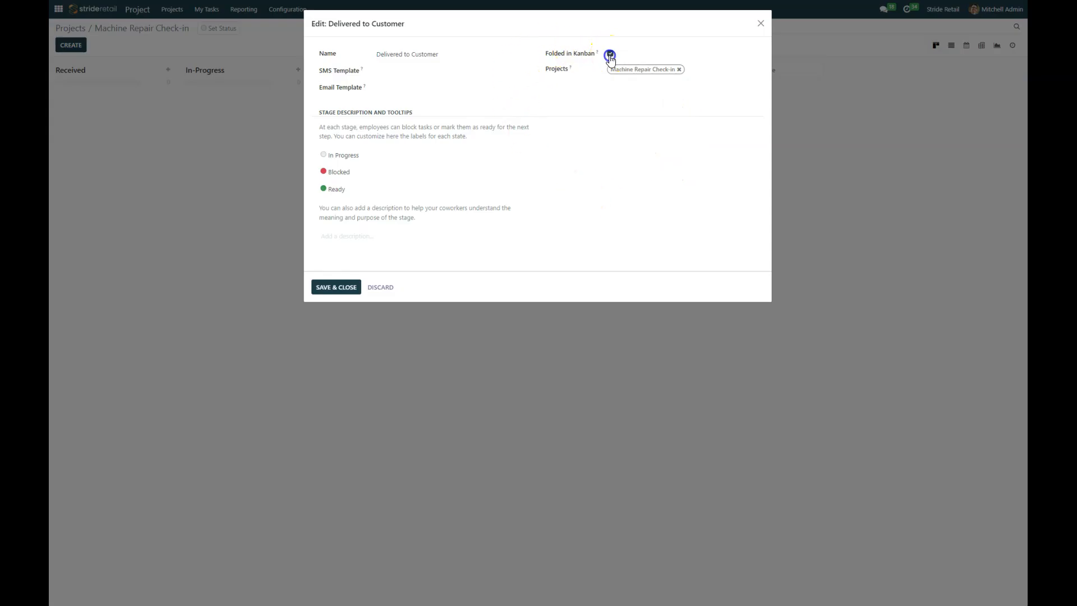
pyautogui.click(331, 287)
pyautogui.click(675, 70)
pyautogui.click(683, 90)
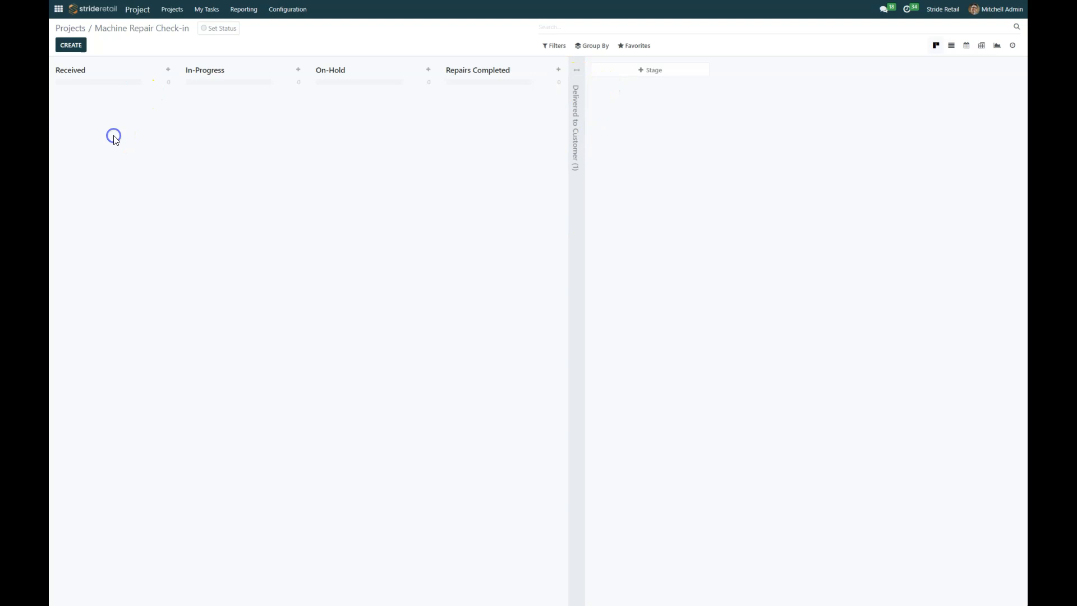
# Unfold the Delivered to Customer column, edit and save its stage settings again, and fold it back.
pyautogui.click(577, 71)
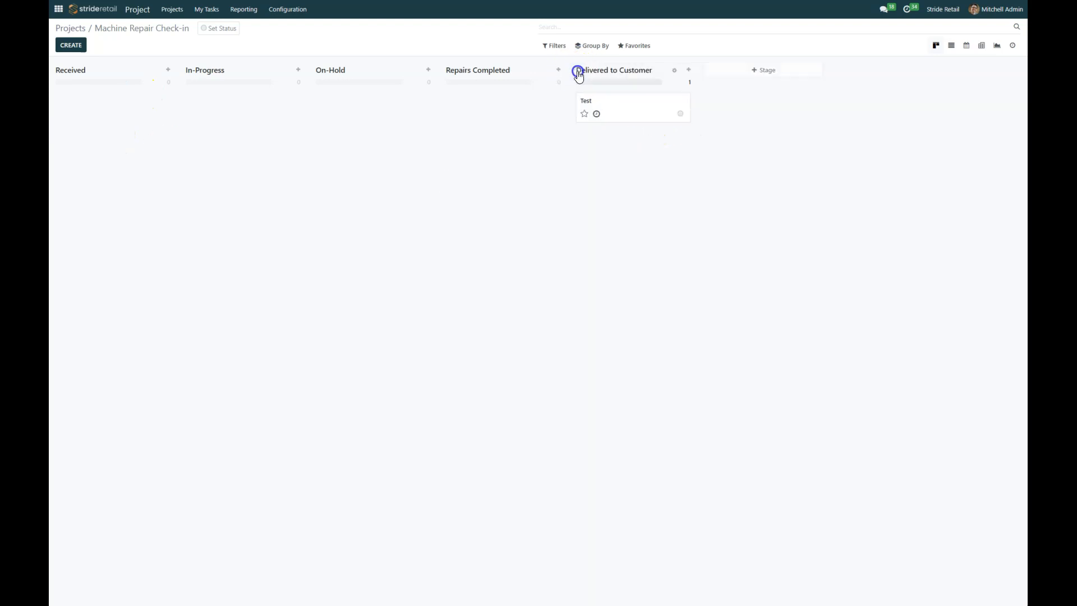
pyautogui.click(675, 74)
pyautogui.click(693, 103)
pyautogui.click(331, 287)
pyautogui.click(676, 72)
pyautogui.click(684, 87)
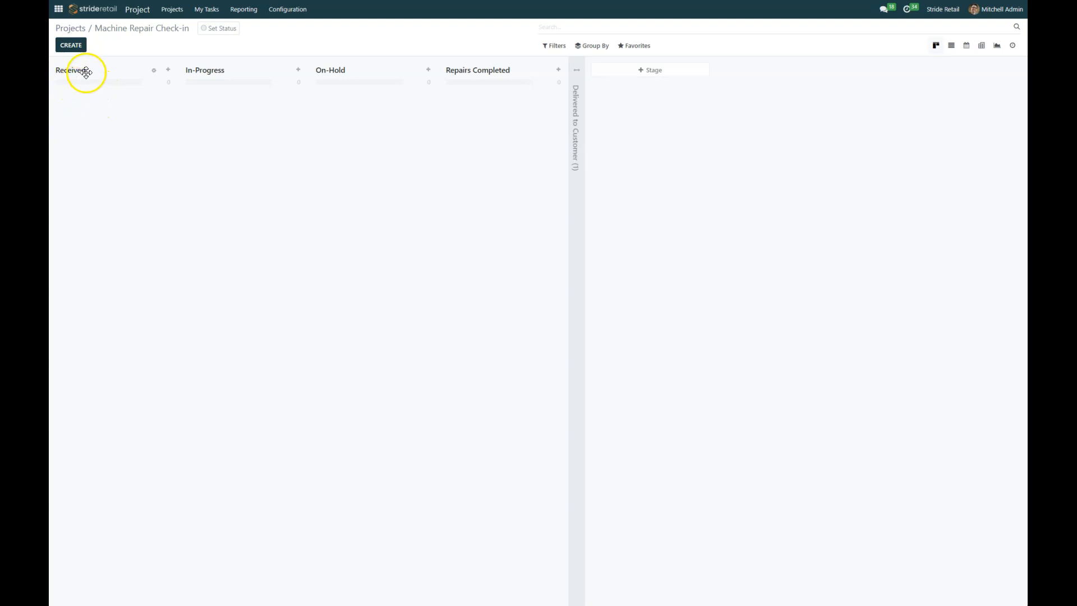
# Create a task titled "Test1" in the Received stage and assign it to both available users.
pyautogui.click(169, 70)
pyautogui.click(77, 150)
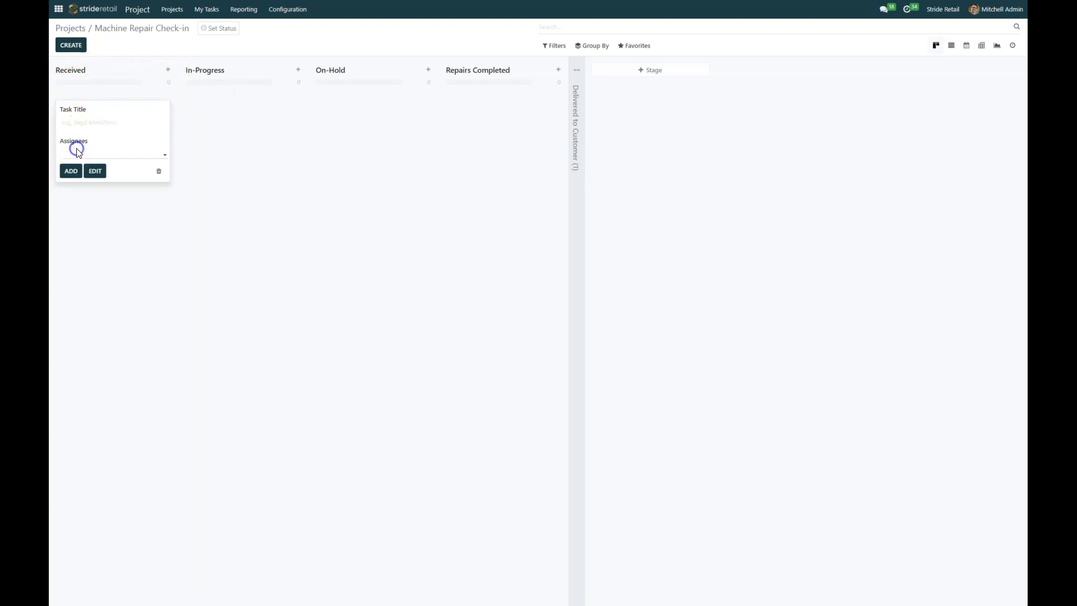
pyautogui.click(90, 153)
pyautogui.click(92, 177)
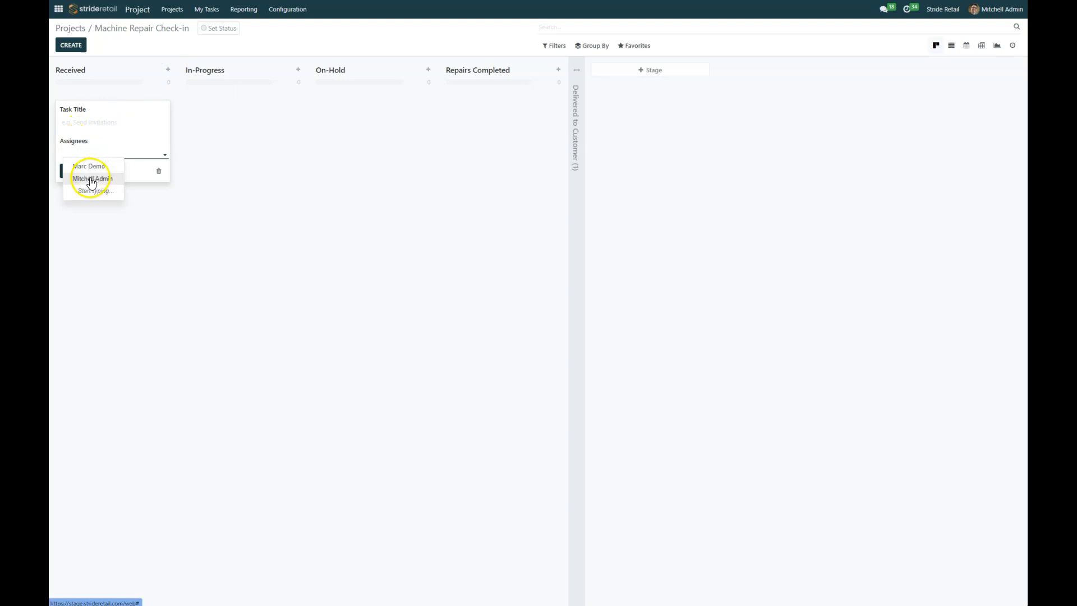
pyautogui.click(96, 163)
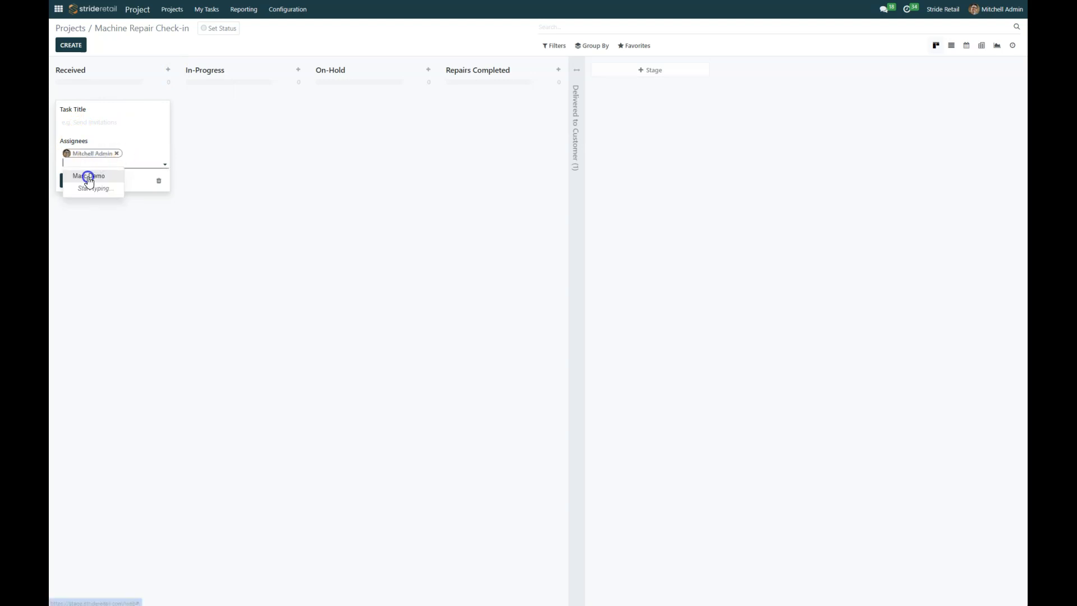
pyautogui.click(87, 175)
pyautogui.click(79, 122)
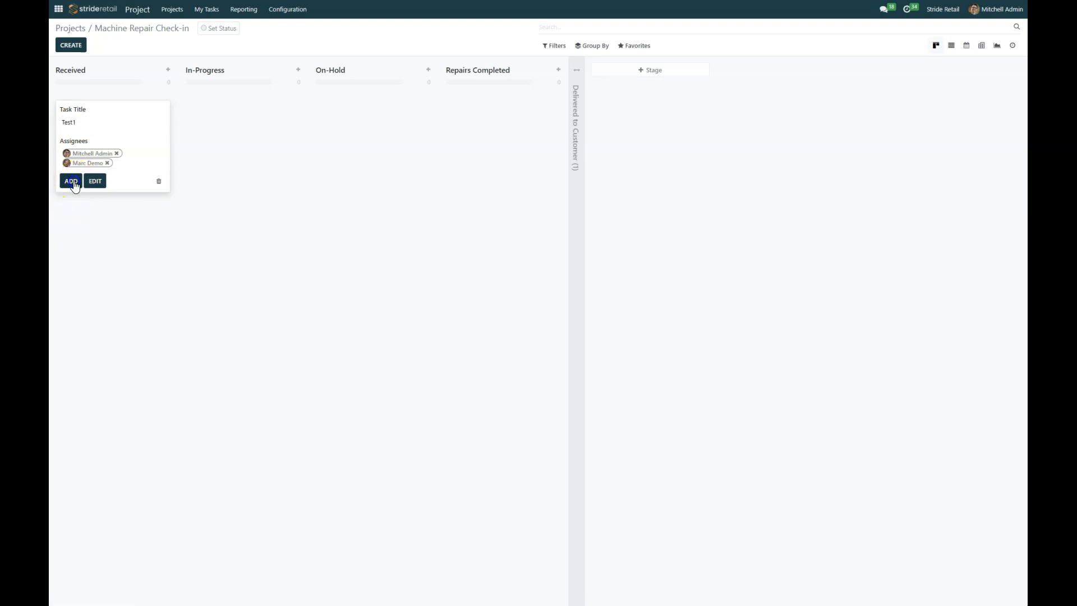
pyautogui.click(72, 180)
pyautogui.click(127, 254)
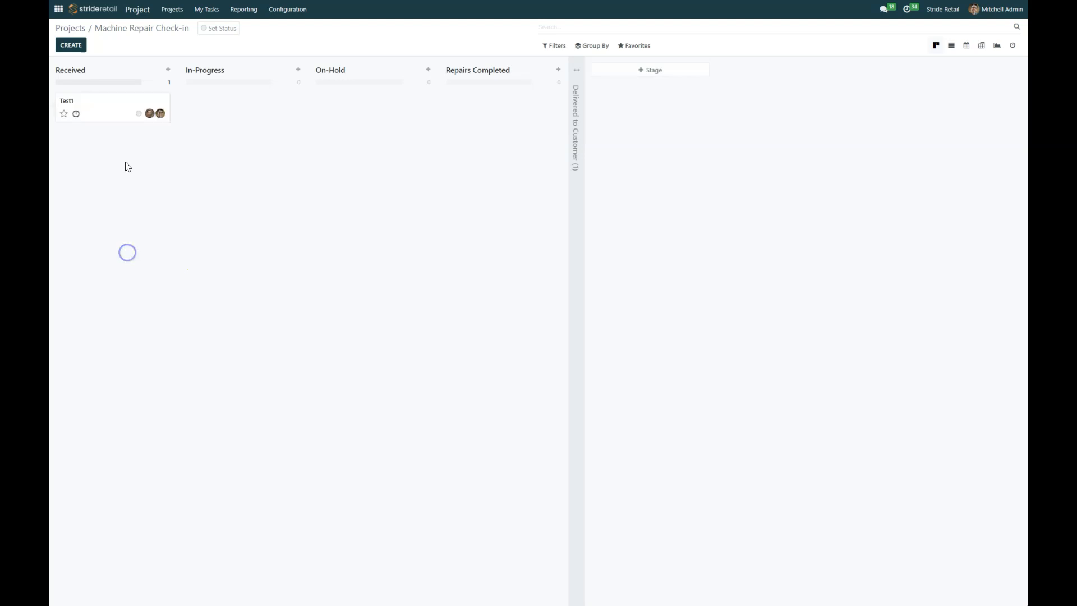
# Draft the log note "Test" in the Test1 task and view the task's list of followers.
pyautogui.click(90, 104)
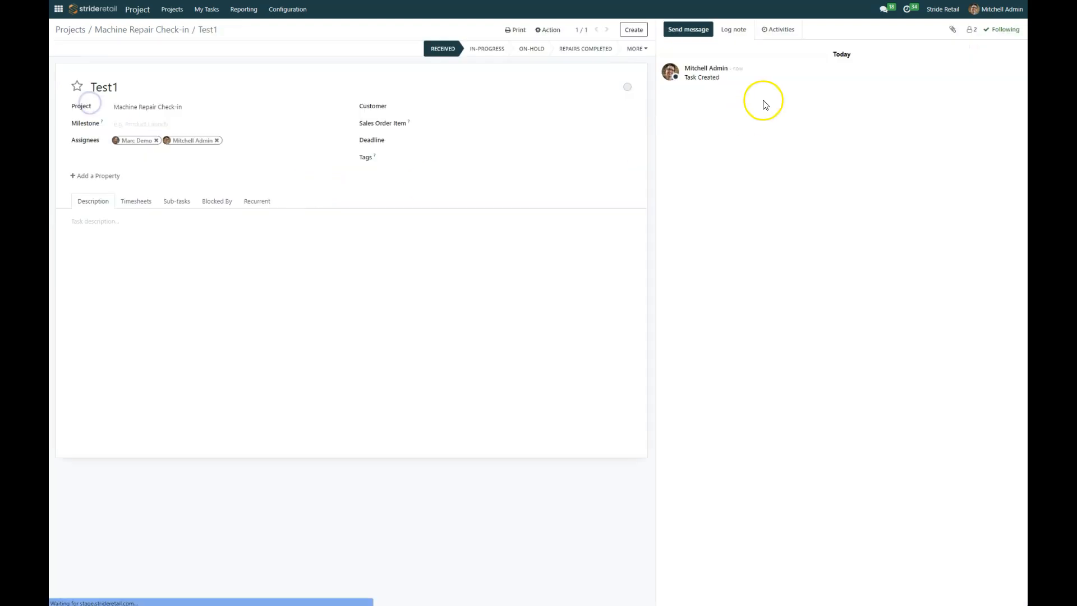
pyautogui.click(733, 29)
pyautogui.click(742, 55)
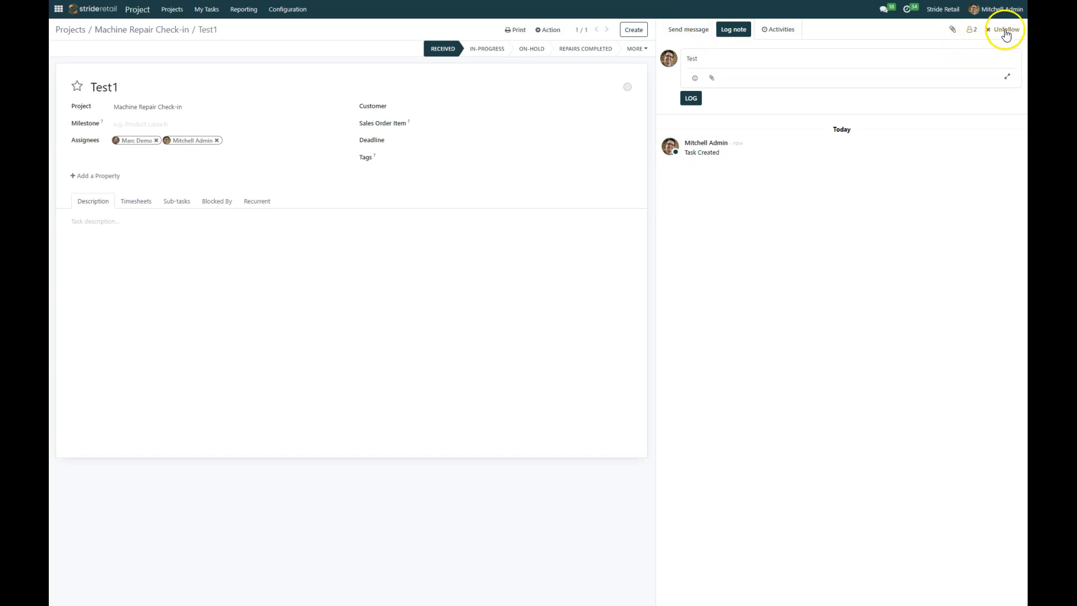
pyautogui.click(971, 29)
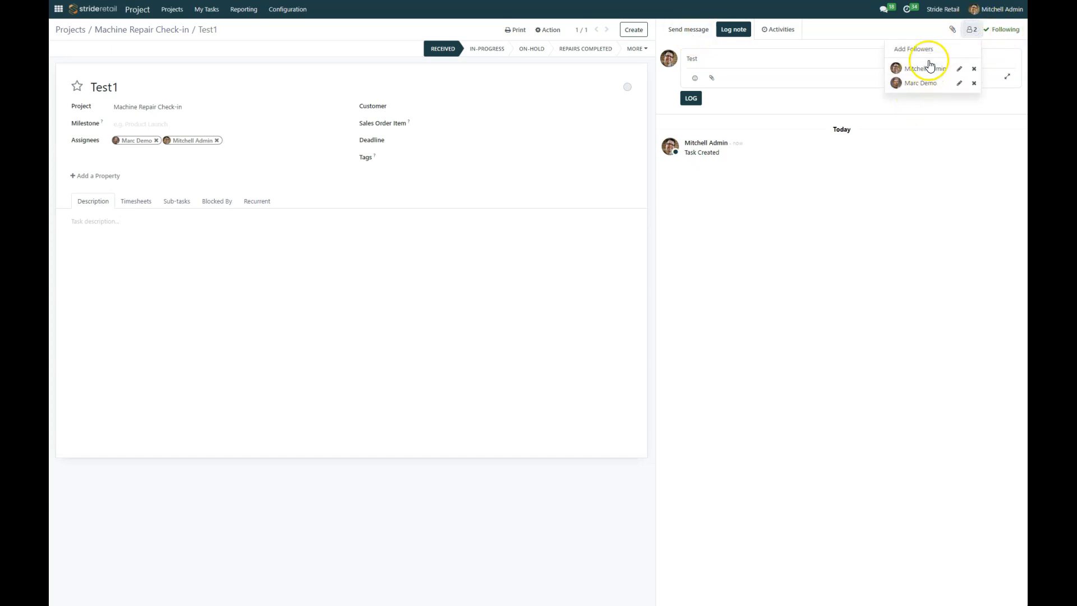
pyautogui.click(885, 26)
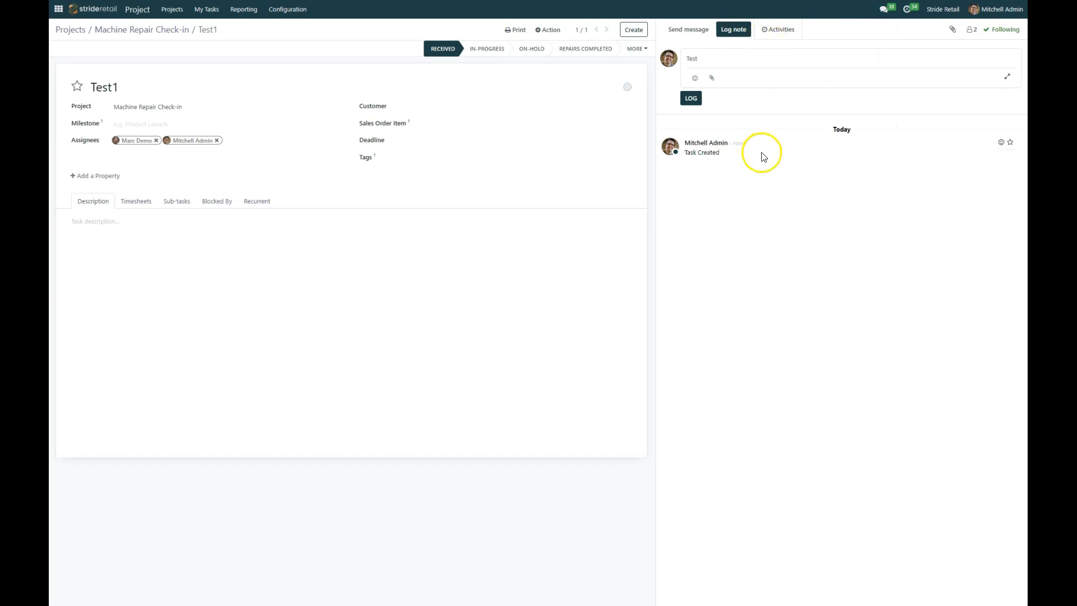
# Review the activity types that can be scheduled for Test1 and return to the Machine Repair Check-in board without scheduling one.
pyautogui.click(774, 29)
pyautogui.click(422, 54)
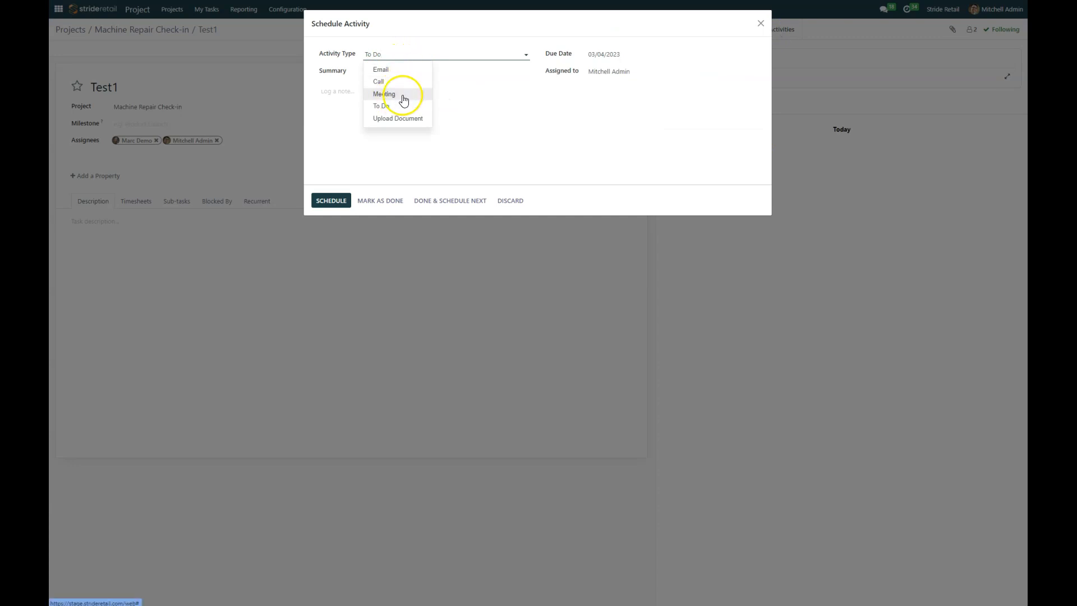
pyautogui.click(438, 54)
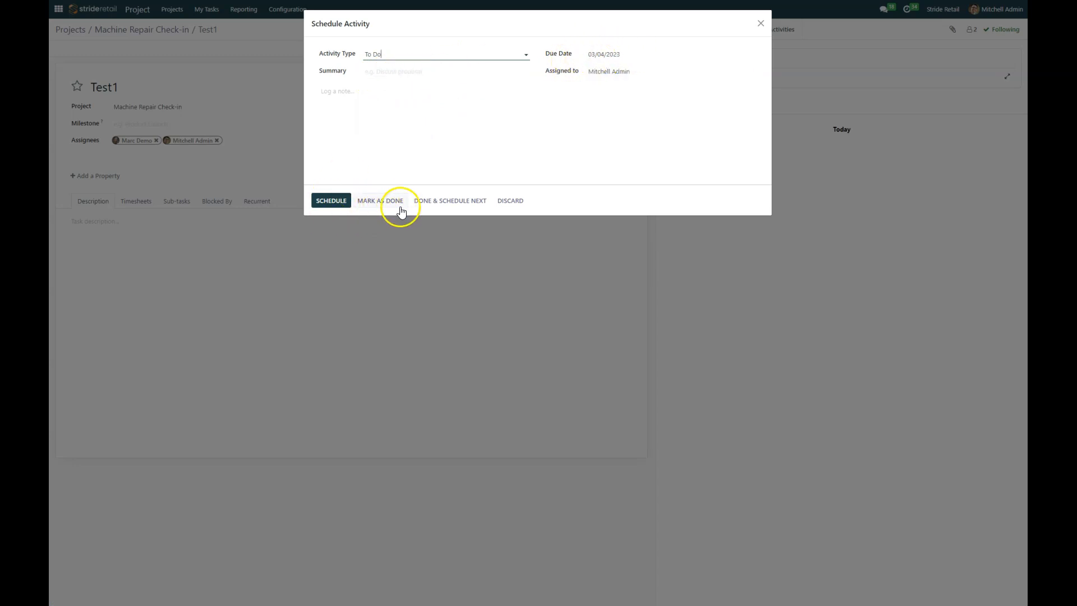
pyautogui.click(761, 23)
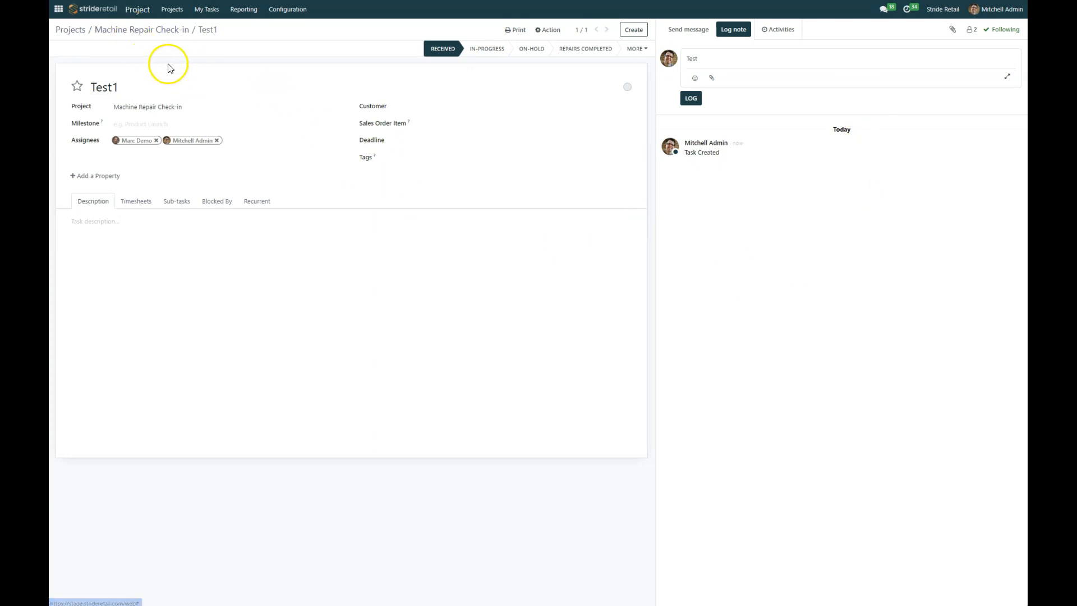
pyautogui.click(132, 29)
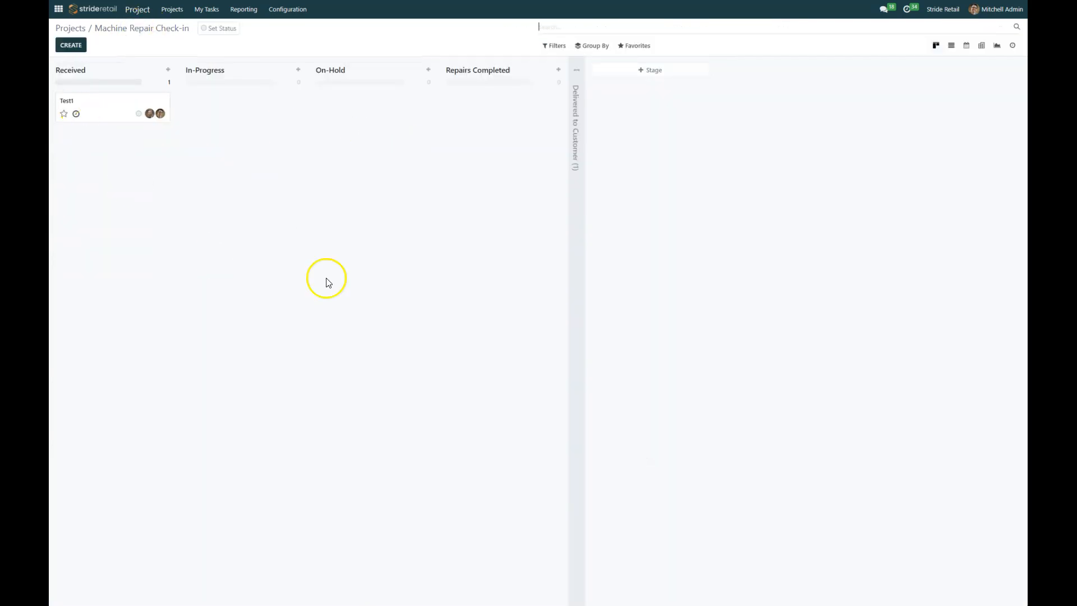